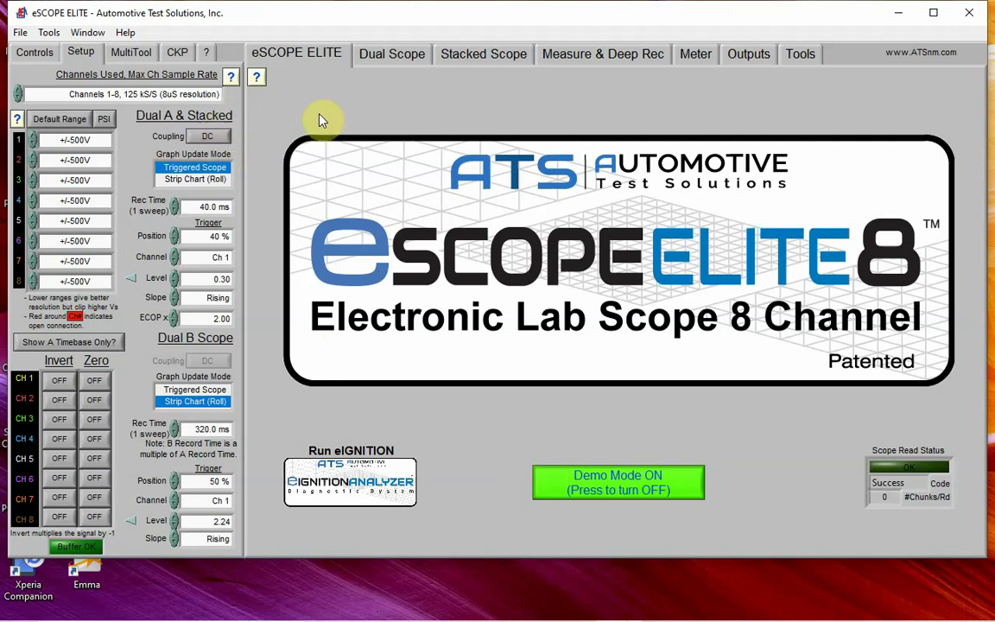
View the eSCOPE ELITE version and copyright details under Help, then dismiss them.
click(126, 33)
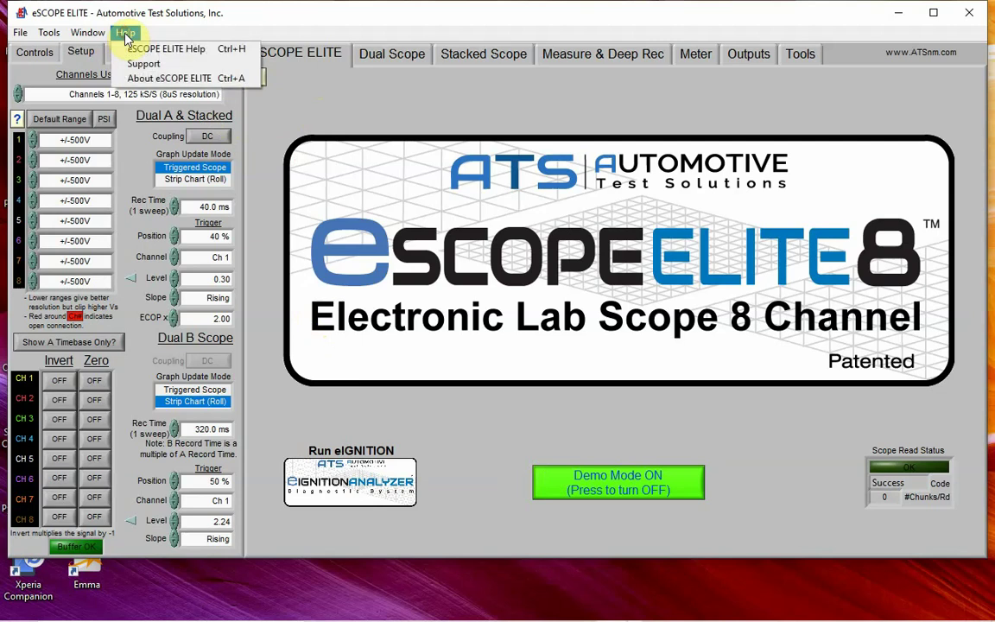
click(121, 77)
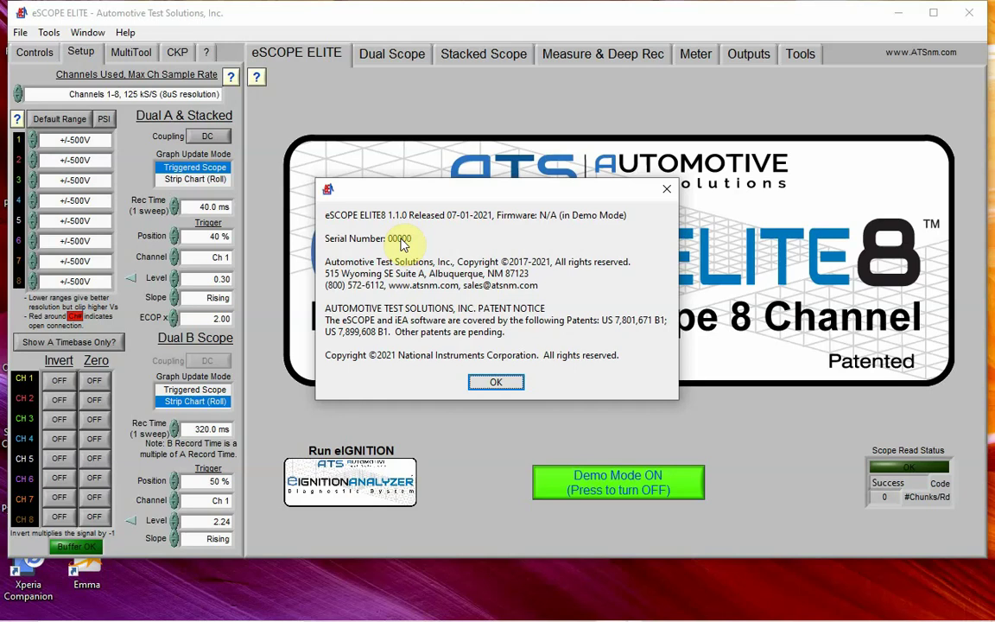
click(499, 382)
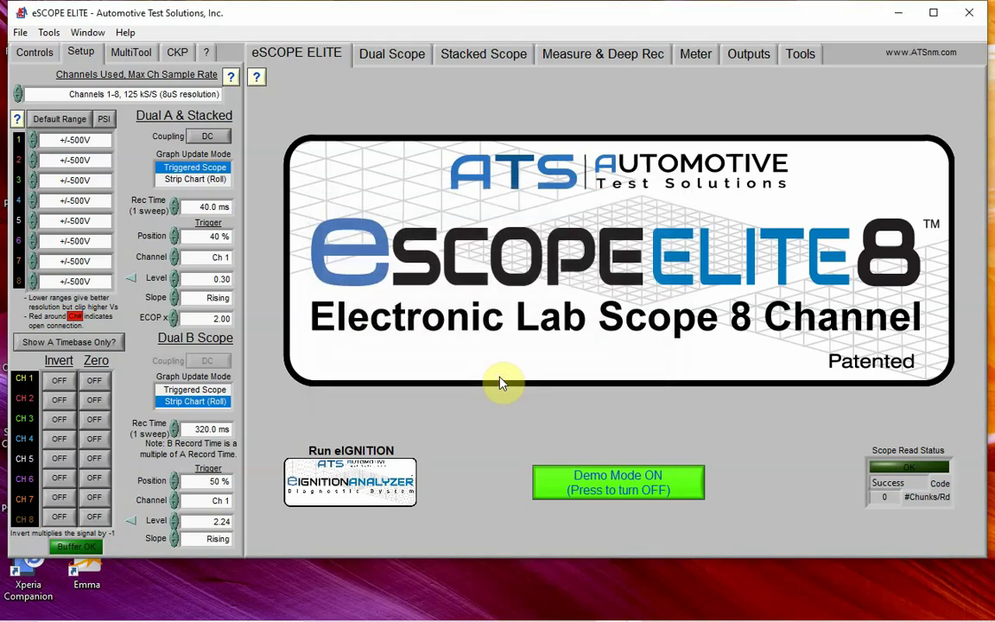
Load 1A6_Mazda_RX-7_TIMING SIGNALS.tdms onto the Measure & Deep Rec graph.
click(598, 58)
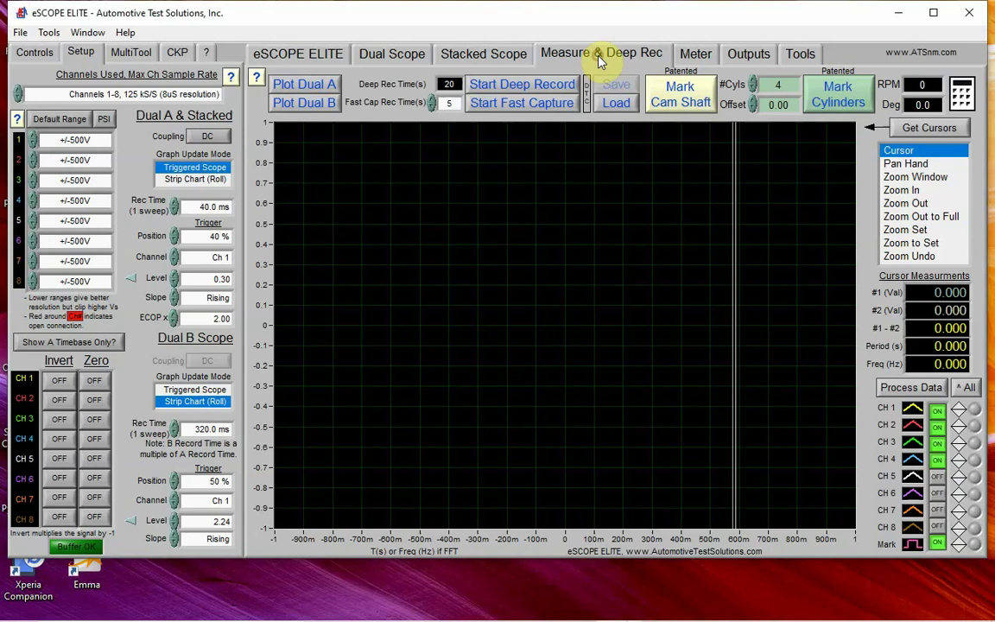
click(616, 104)
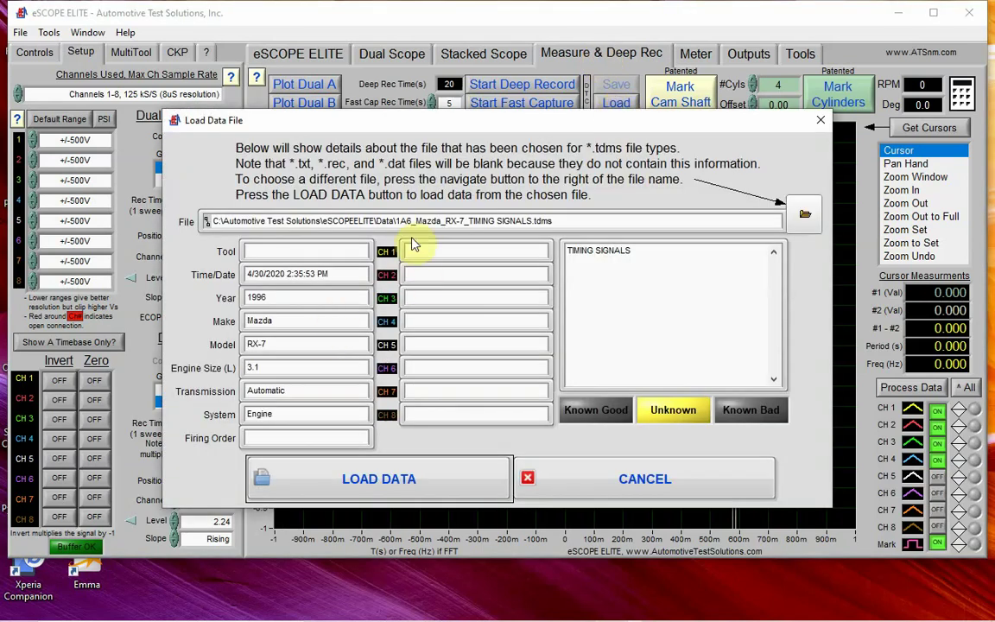
click(386, 479)
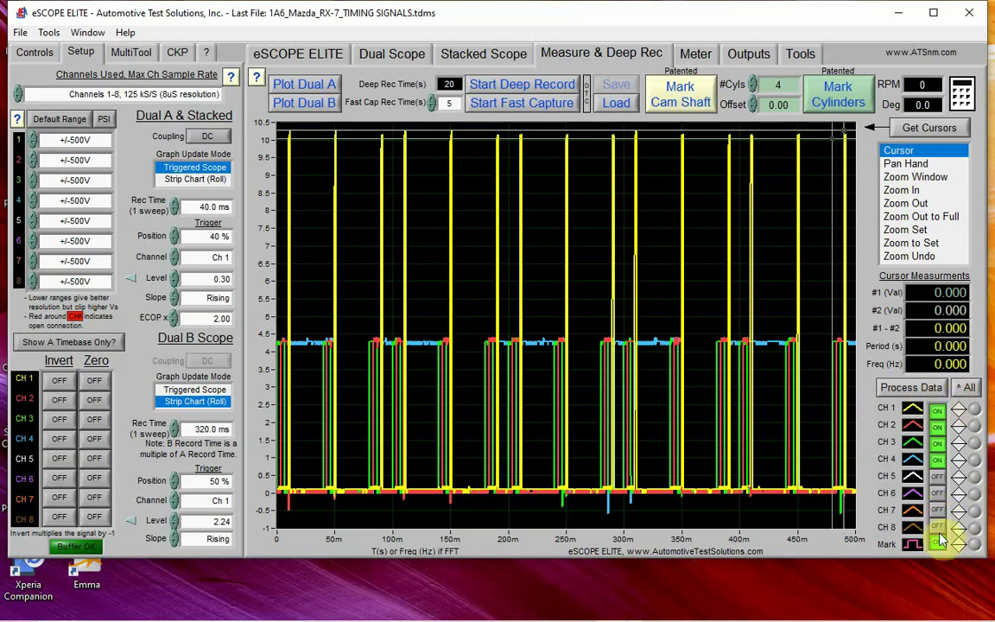
click(939, 475)
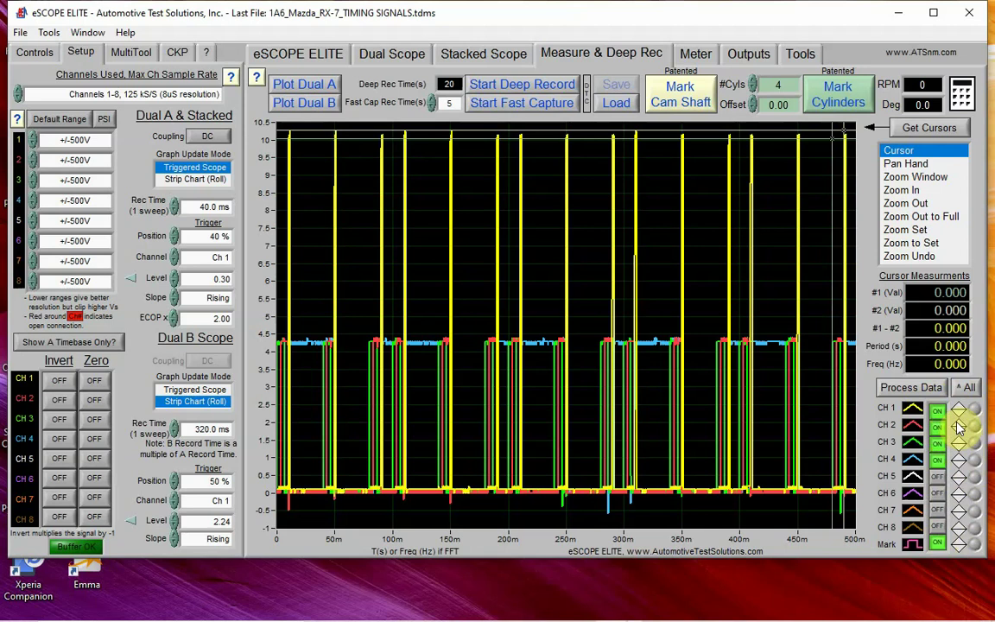
click(958, 427)
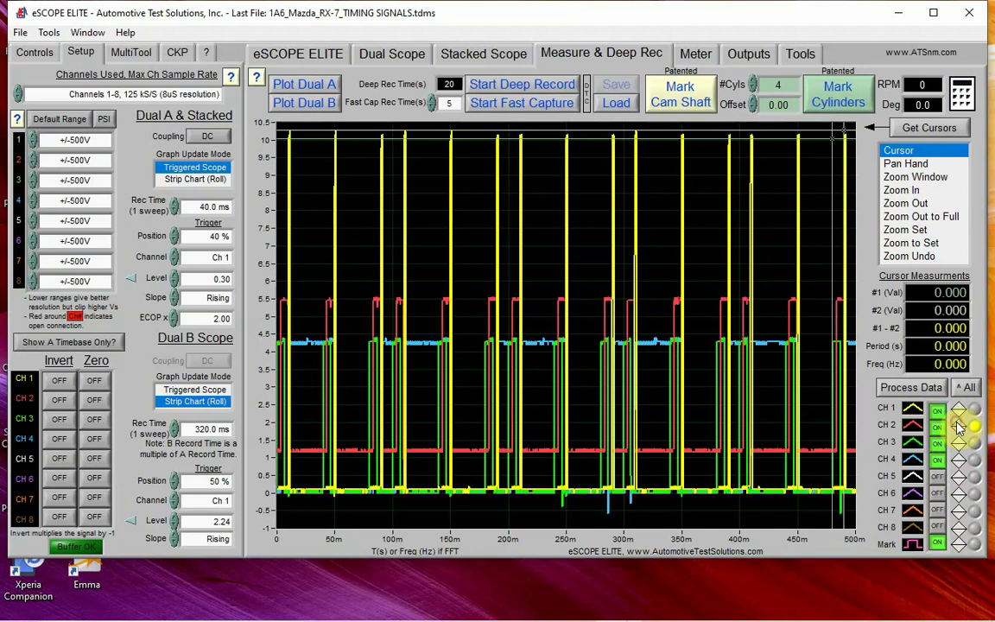
click(959, 427)
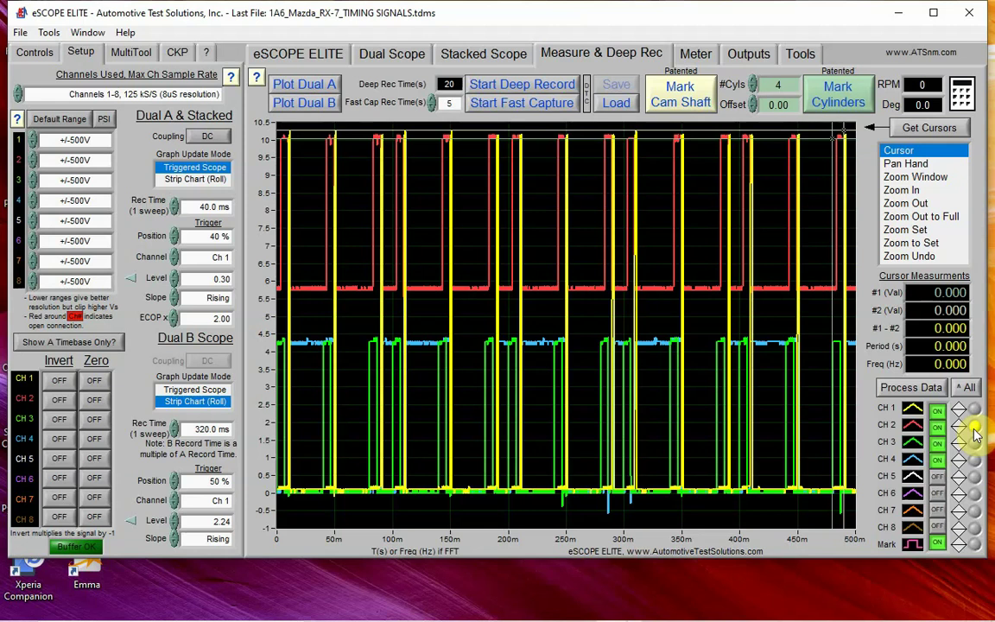
click(974, 428)
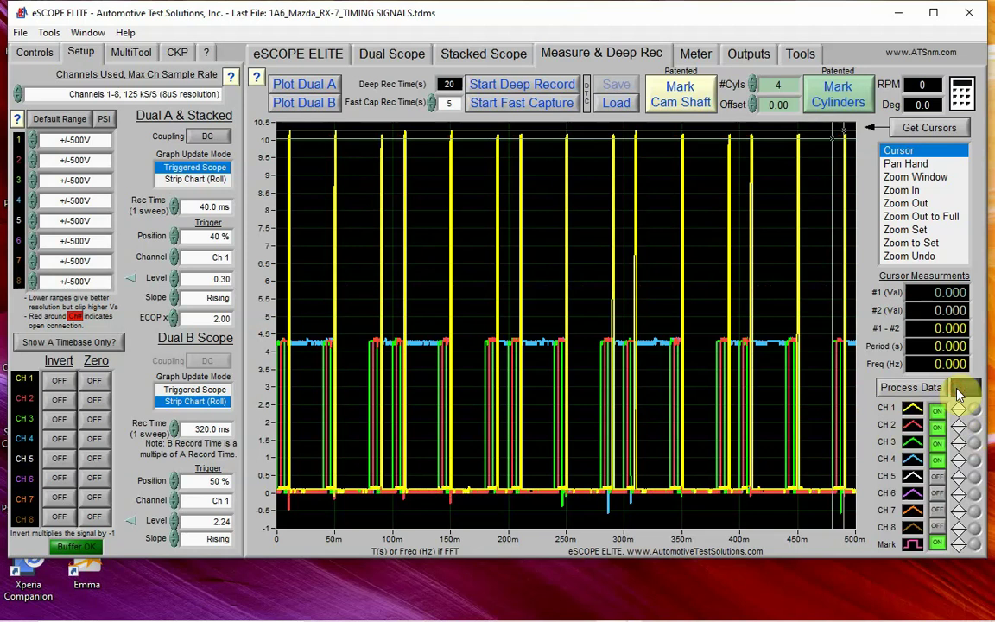
click(958, 393)
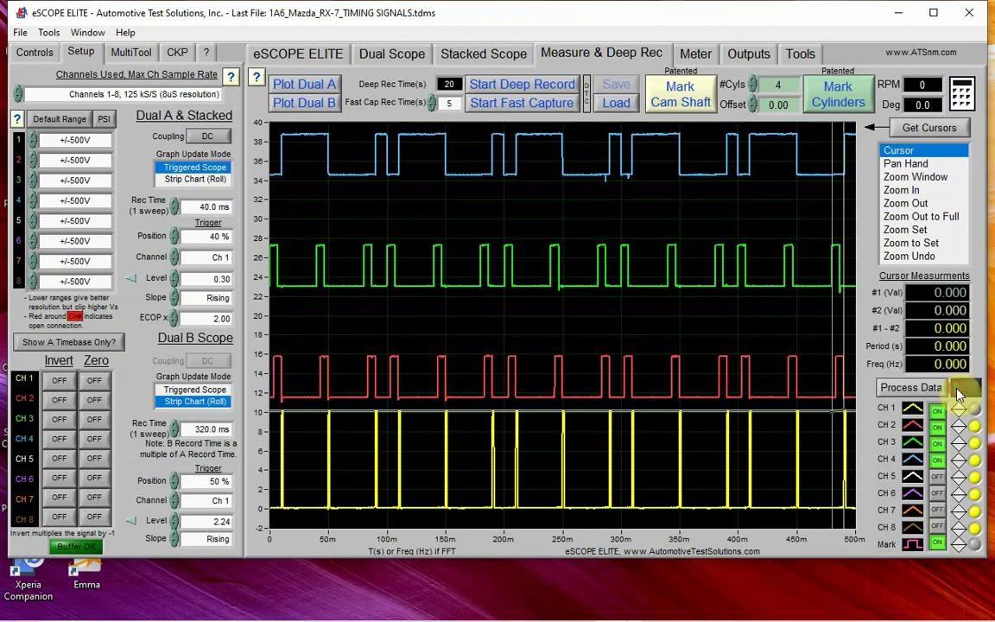
click(959, 393)
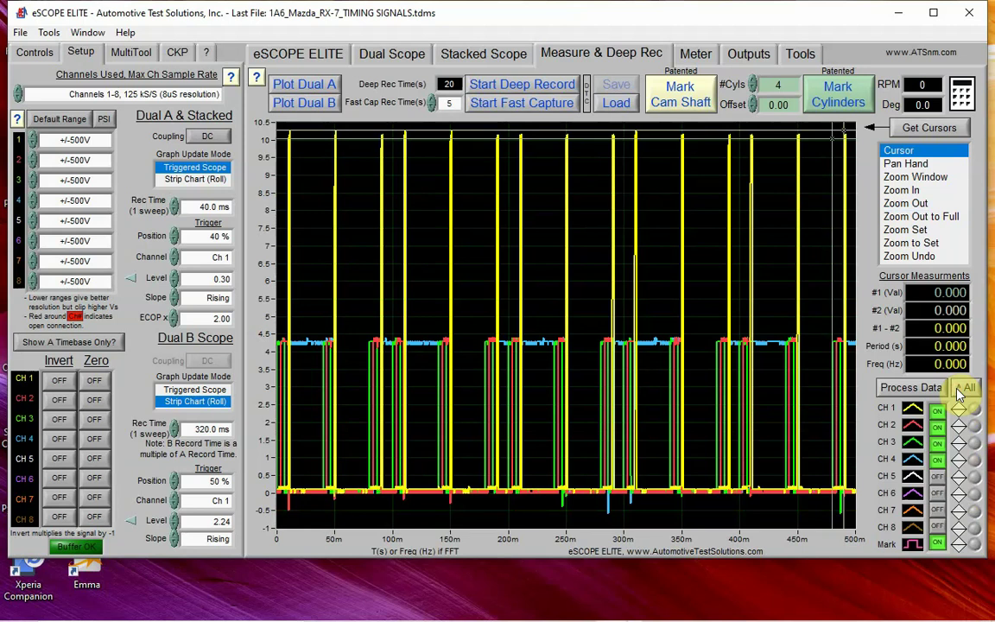
click(959, 393)
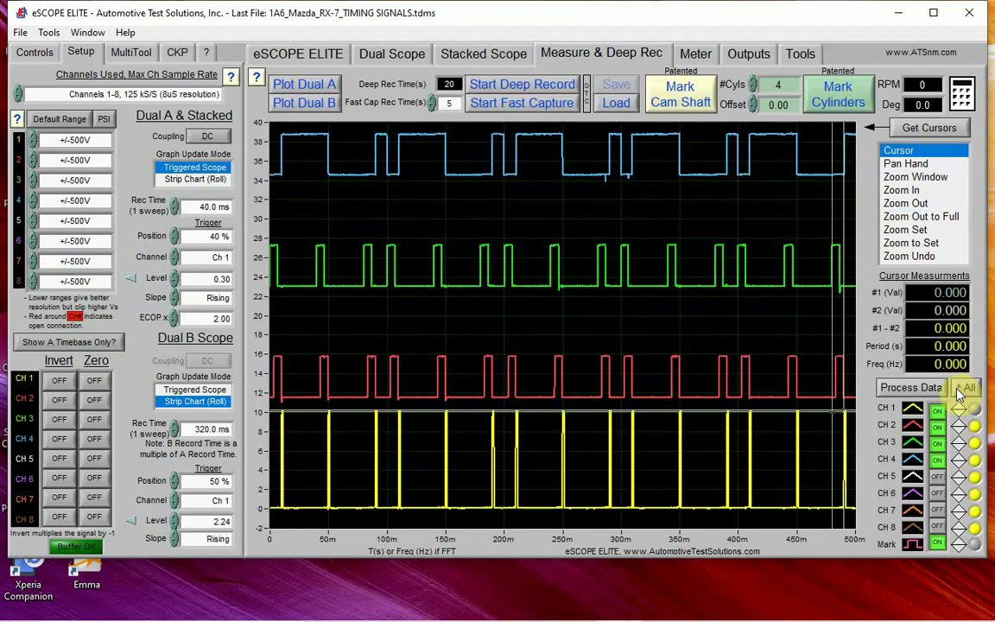
click(976, 444)
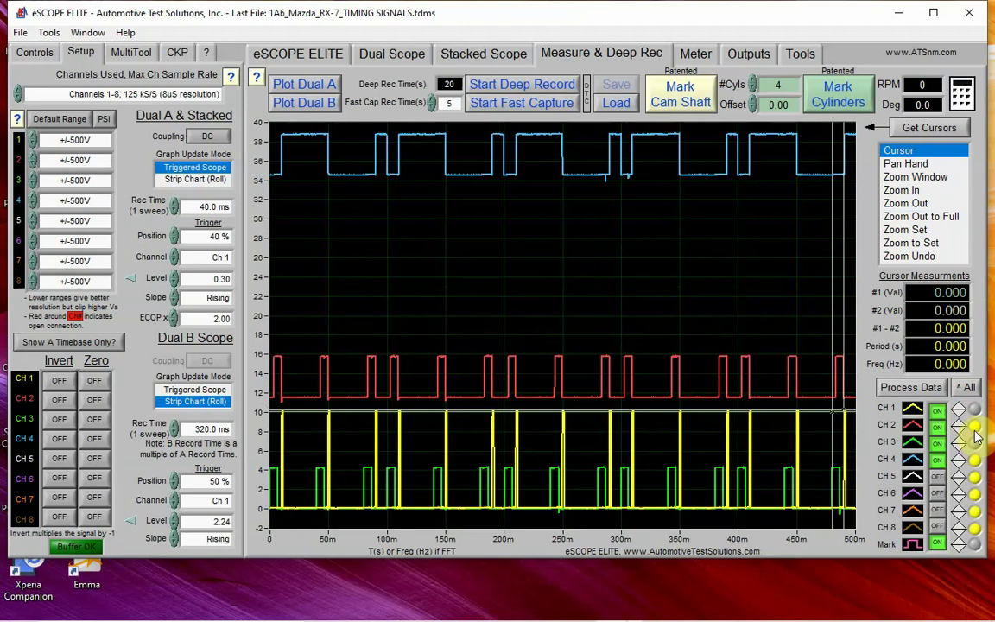
click(974, 428)
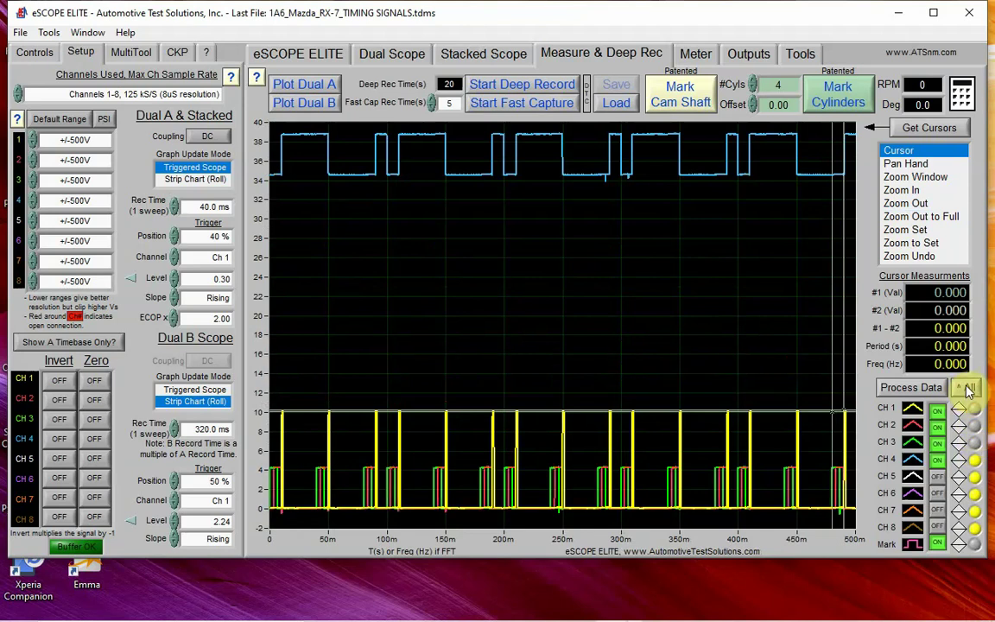
click(968, 390)
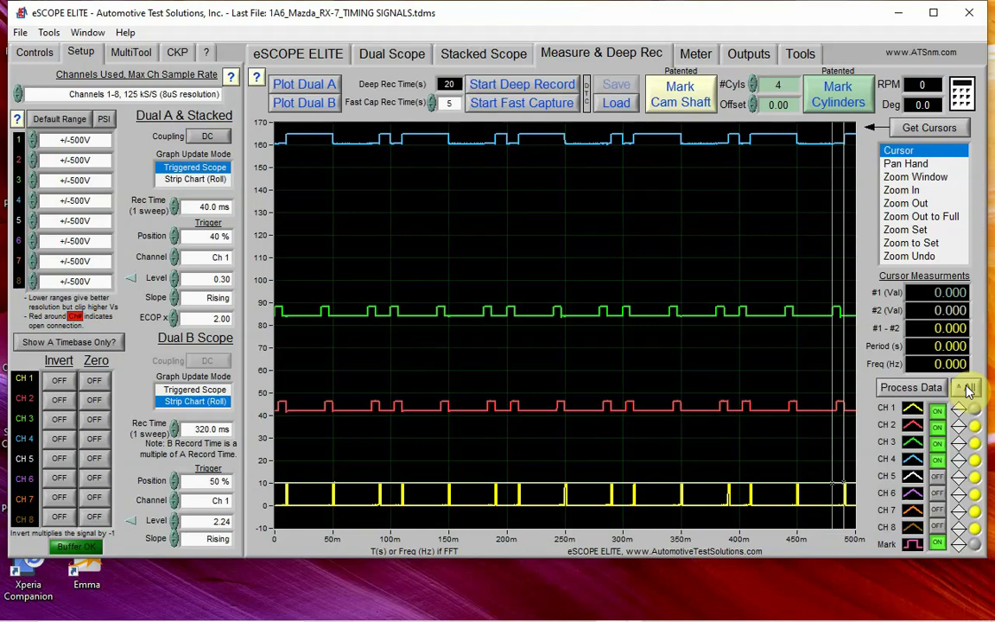
click(968, 389)
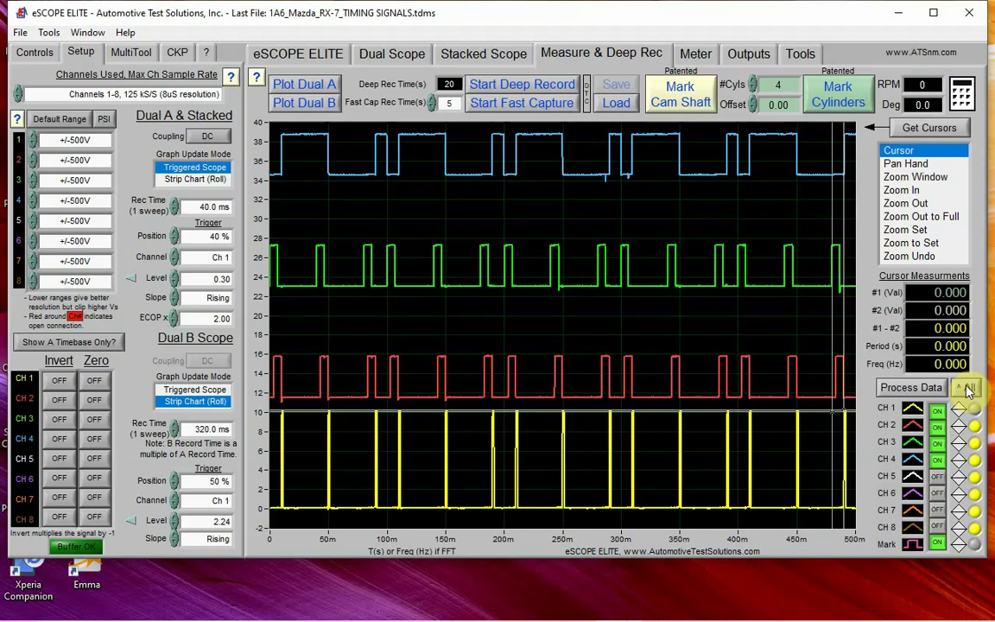
click(969, 390)
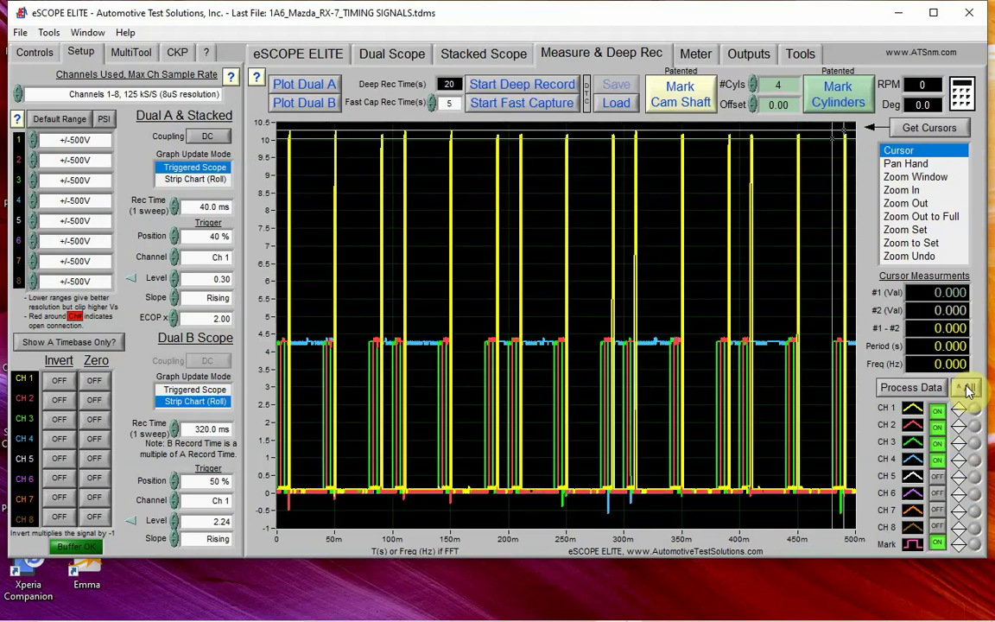
Multiply all eight channels by 0.00 through Process Data, flattening every trace.
click(920, 391)
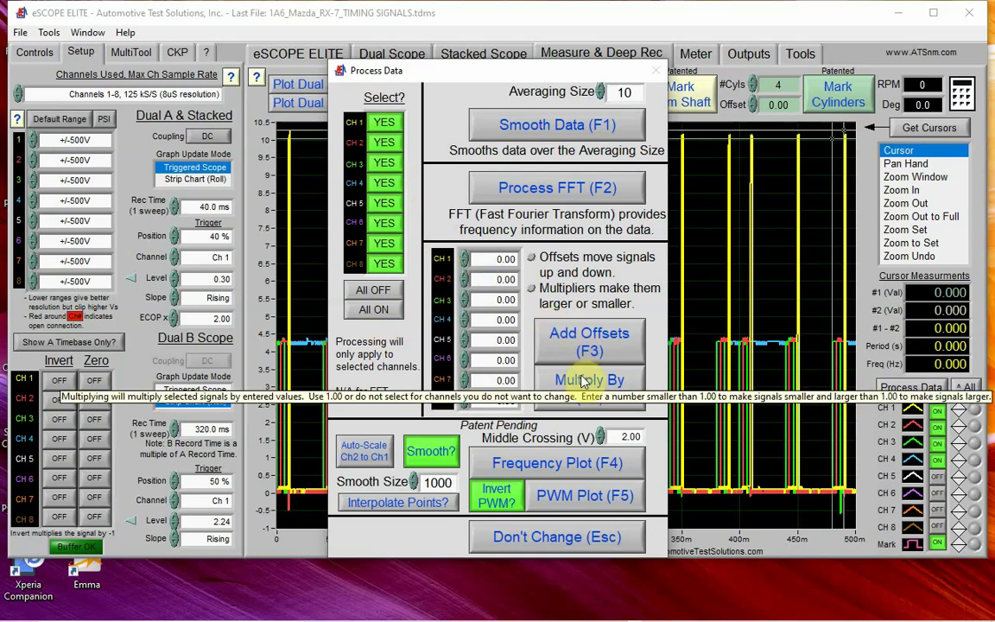
click(582, 379)
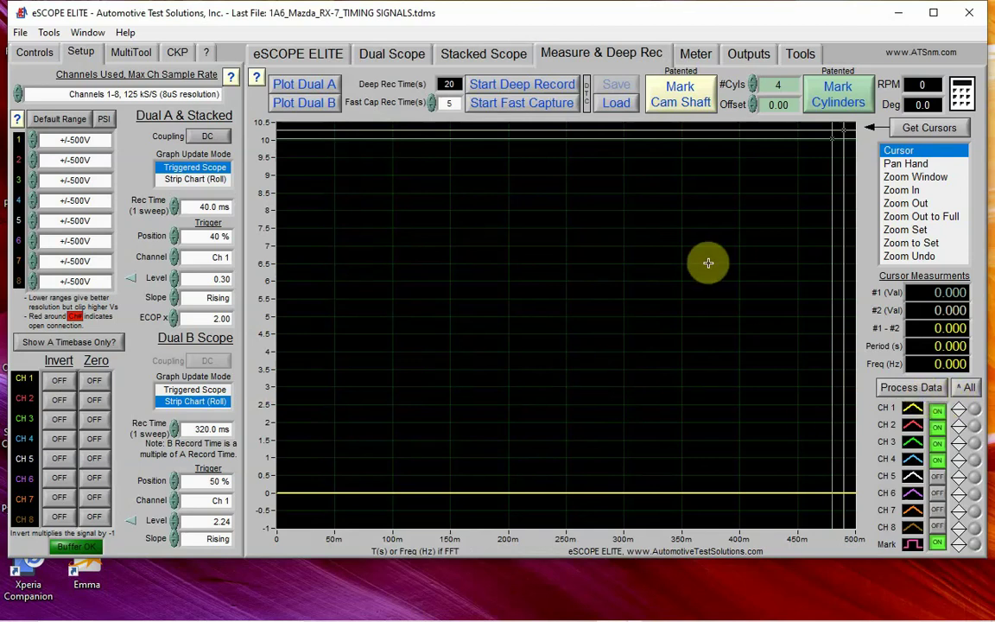
Reload the Mazda RX-7 TIMING SIGNALS recording after checking its file details.
click(618, 107)
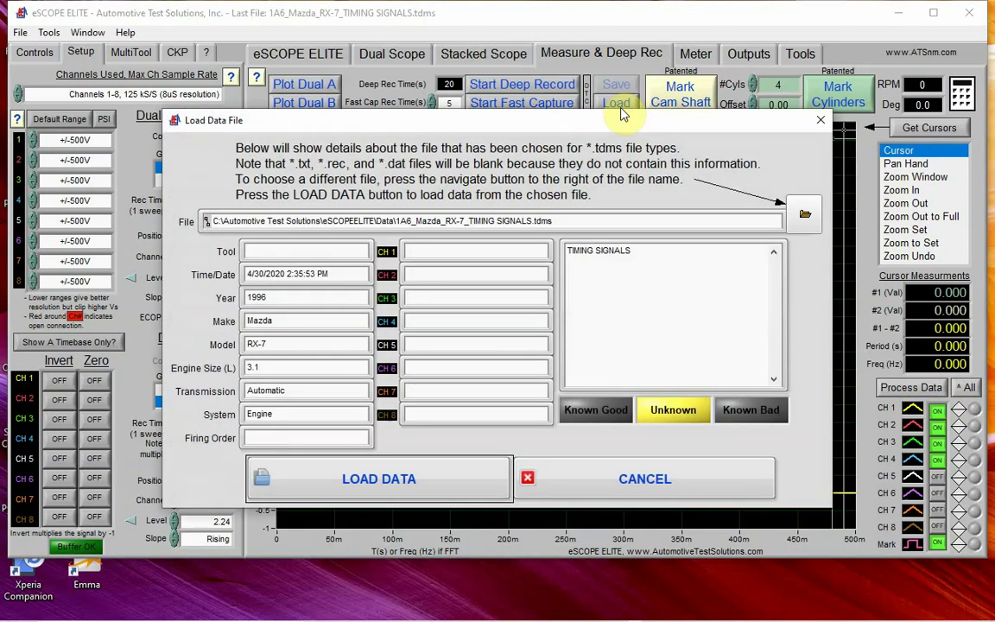
click(430, 476)
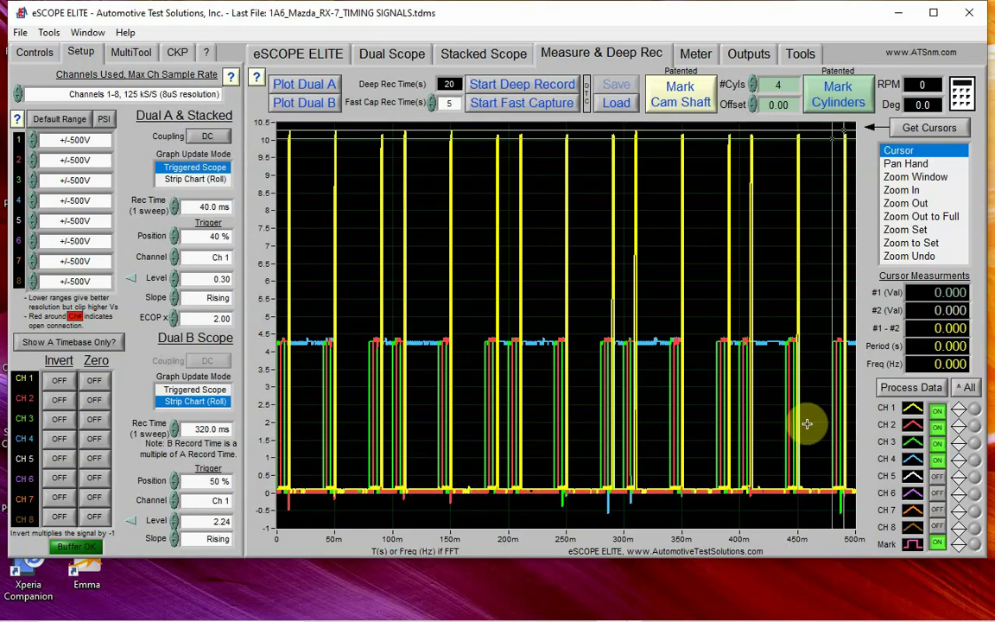
Multiply only channel 2 by 2, with all other channels switched off.
click(912, 387)
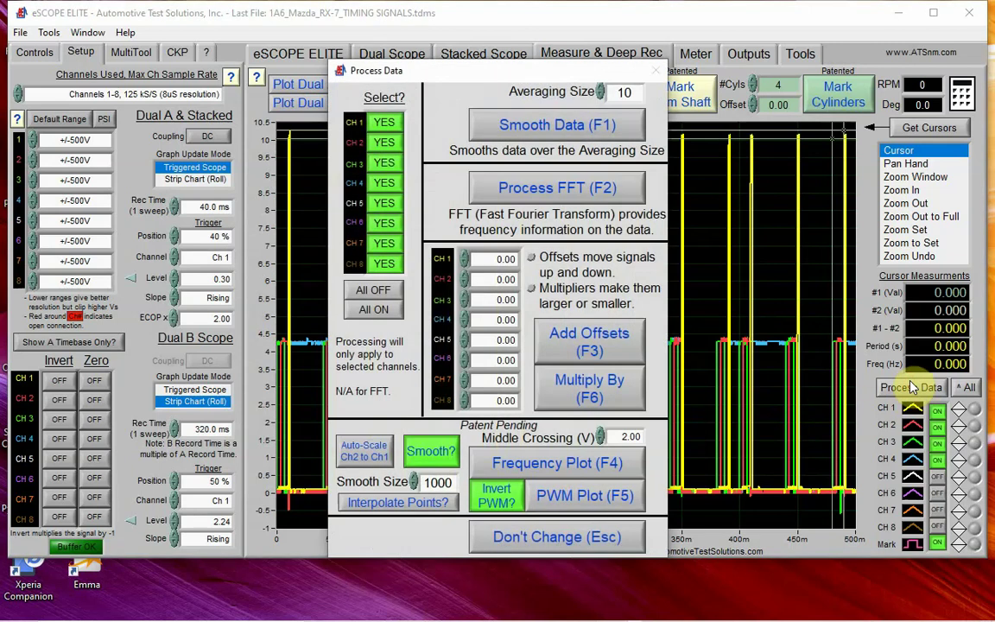
click(374, 293)
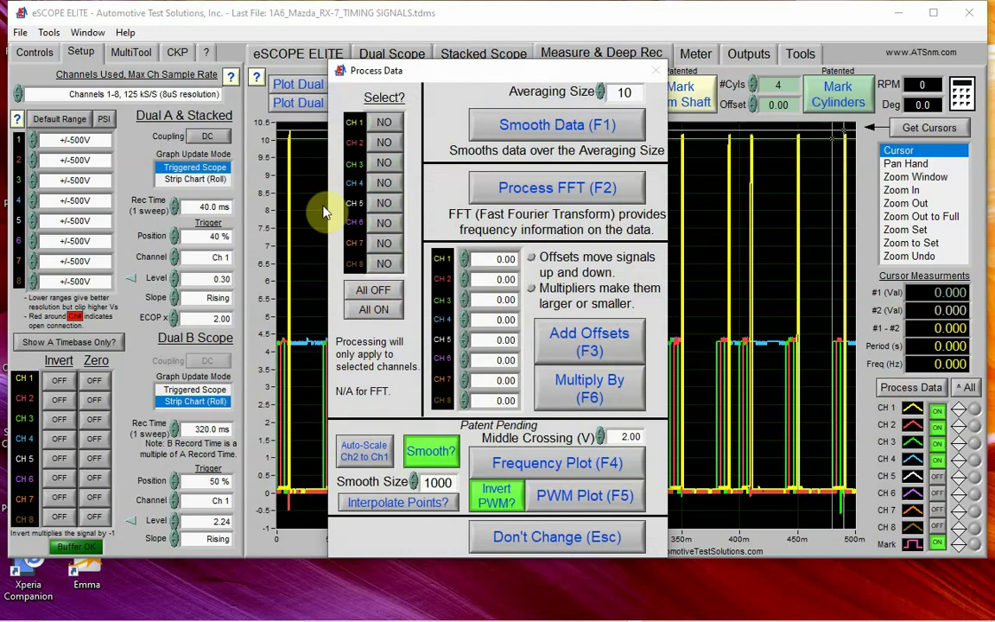
click(383, 143)
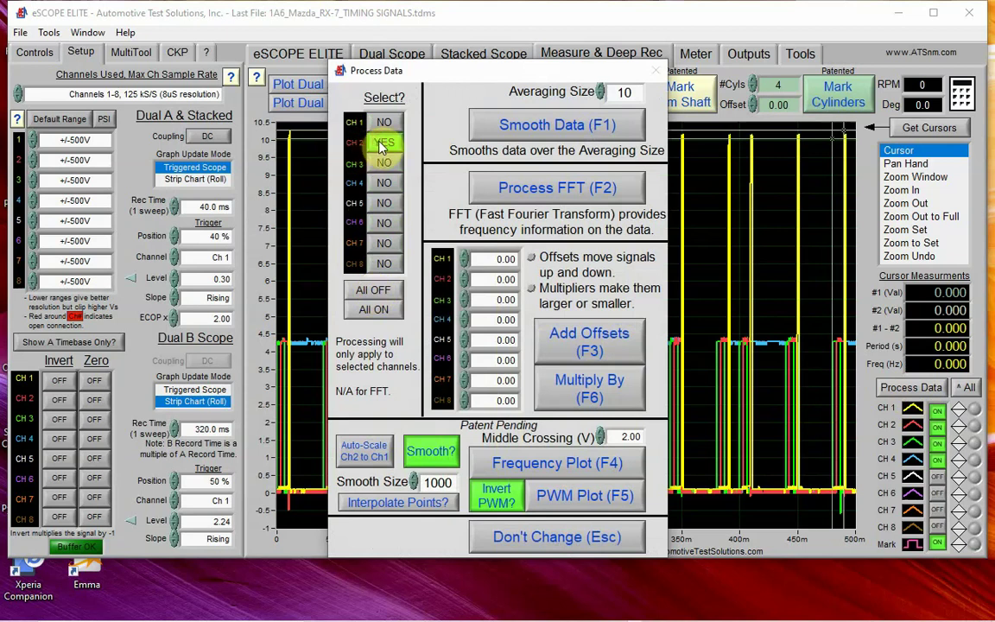
double_click(498, 279)
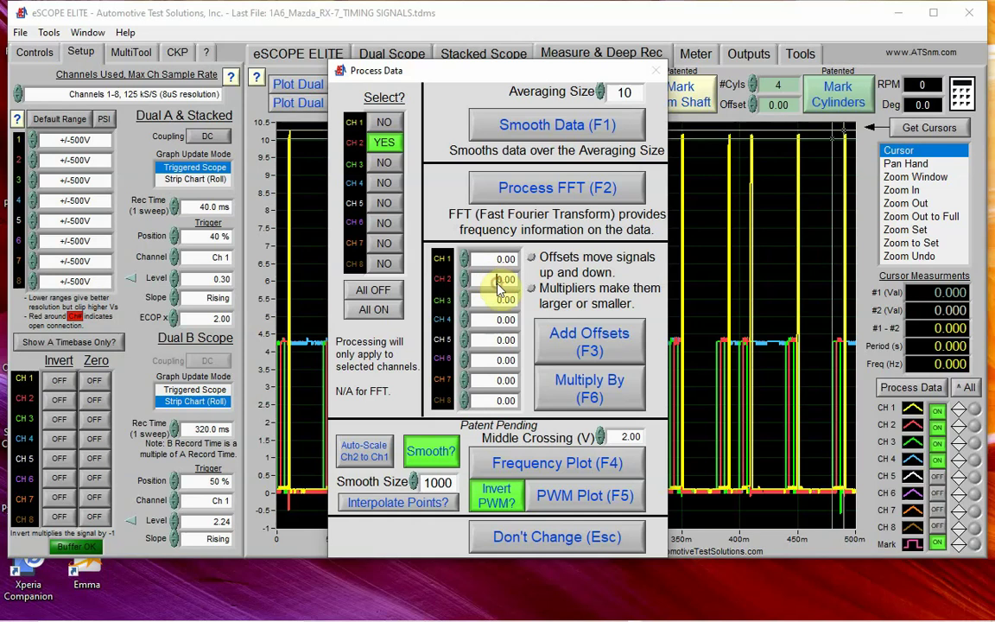
text(2)
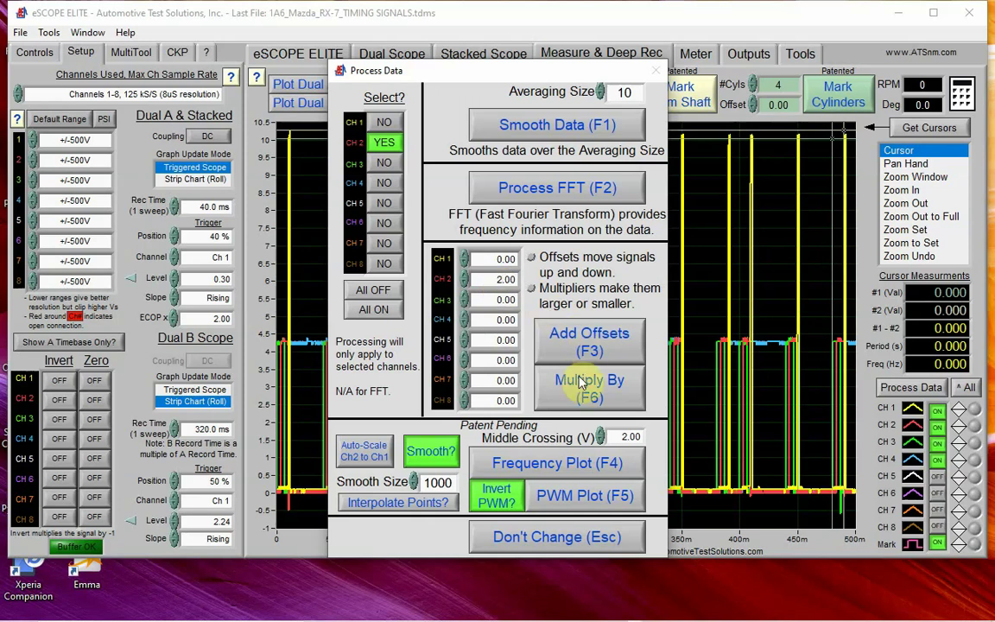
click(581, 380)
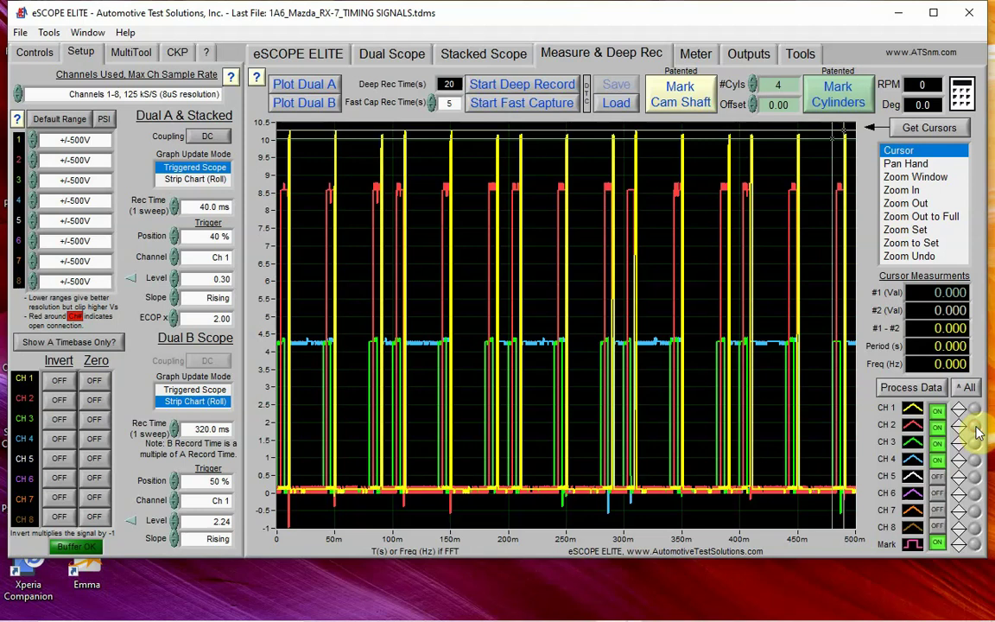
Apply a -10 offset to channel 2 with Add Offsets.
click(928, 391)
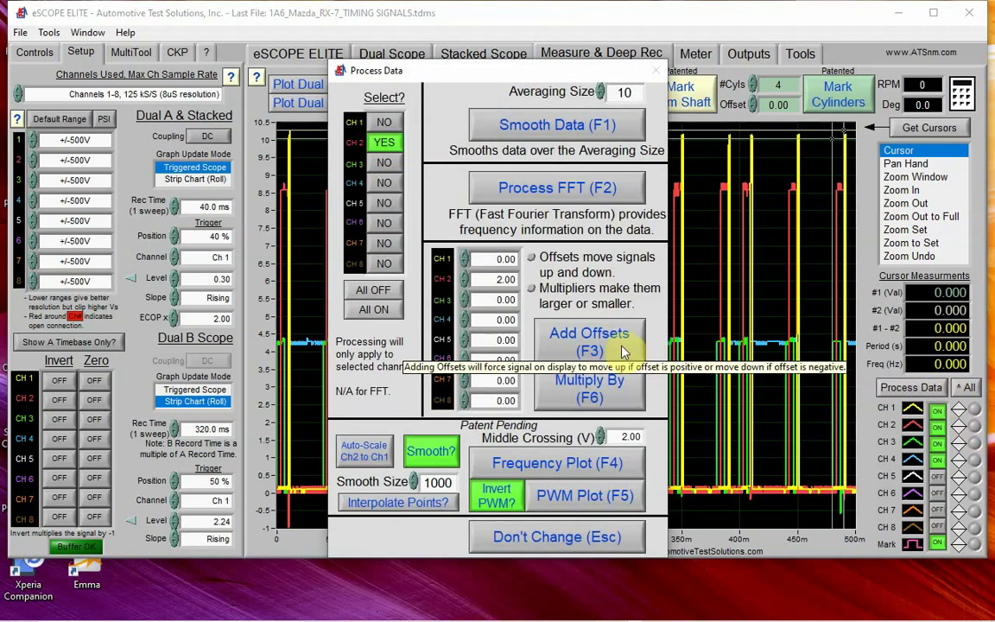
click(504, 281)
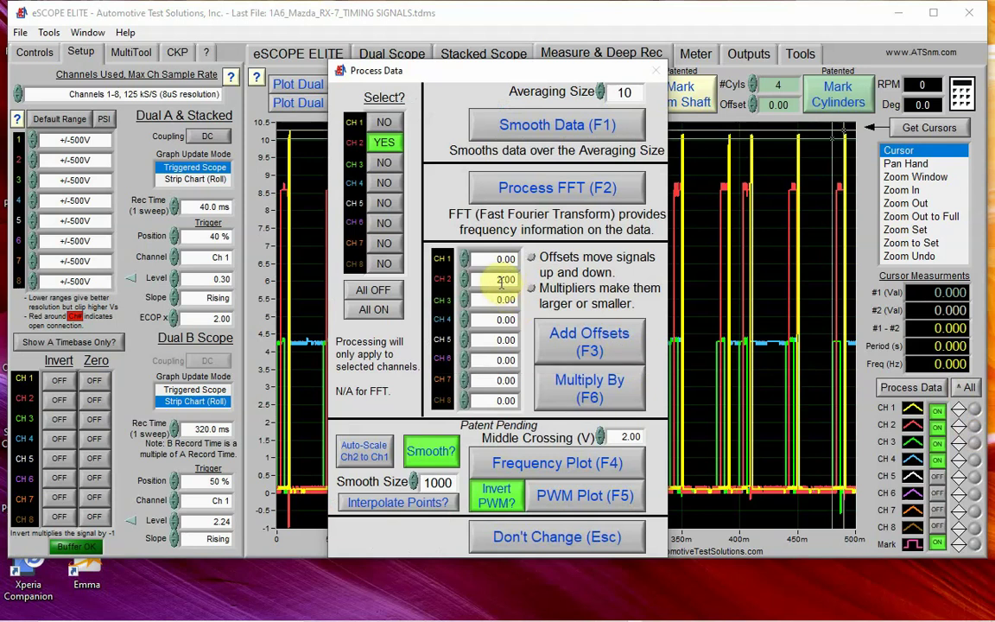
text(-10)
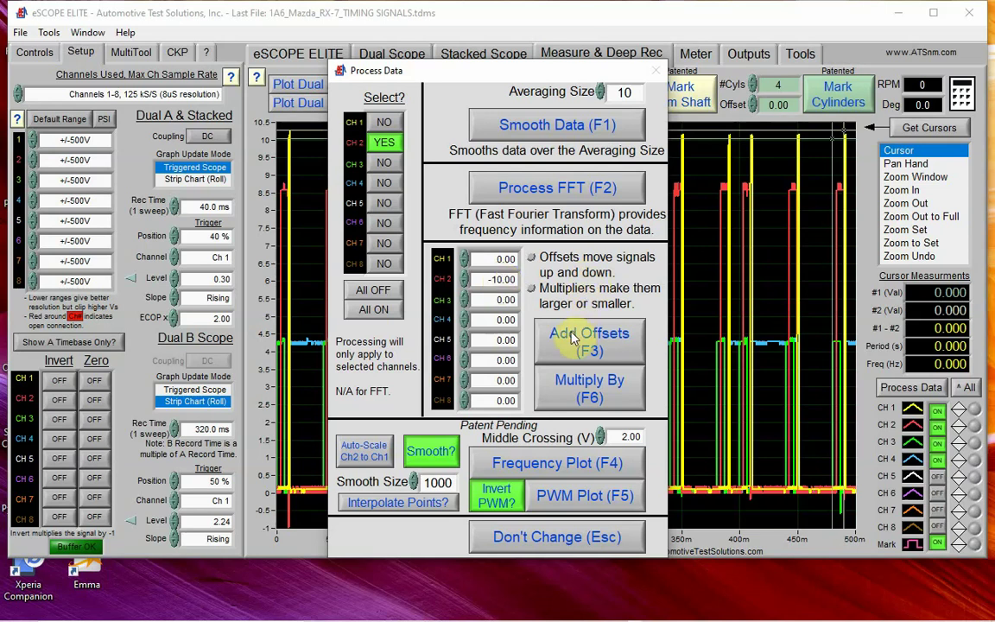
click(571, 336)
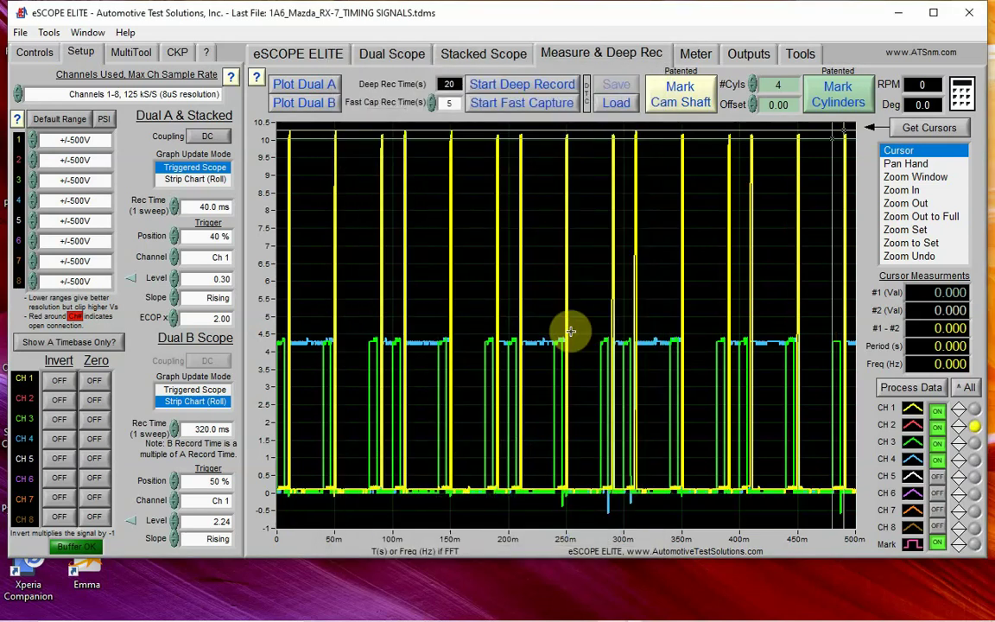
Zoom out to the full -11 to 11 V range and undo channel 2's offset.
click(913, 218)
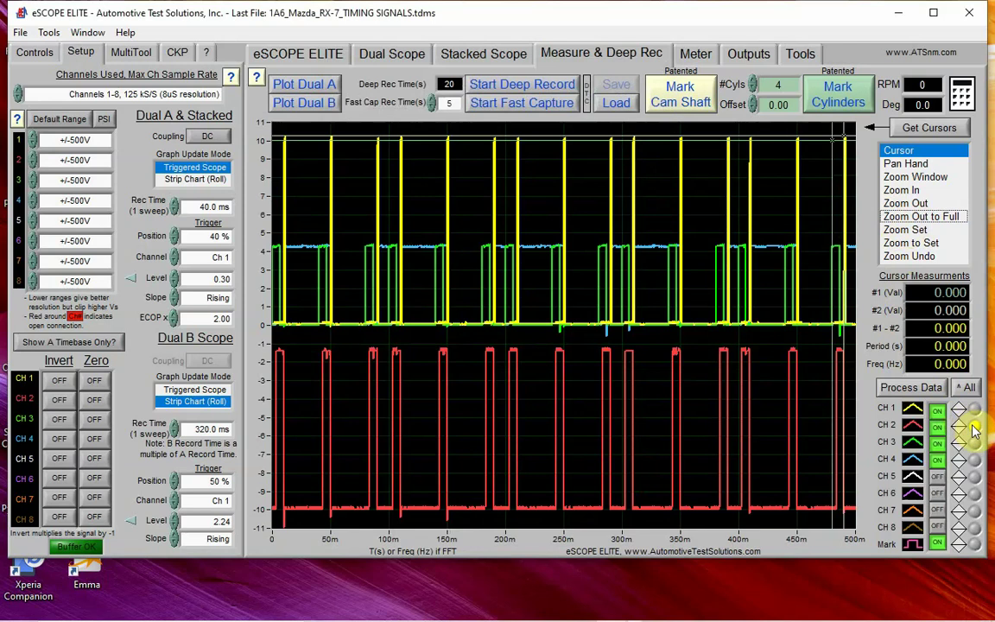
click(974, 426)
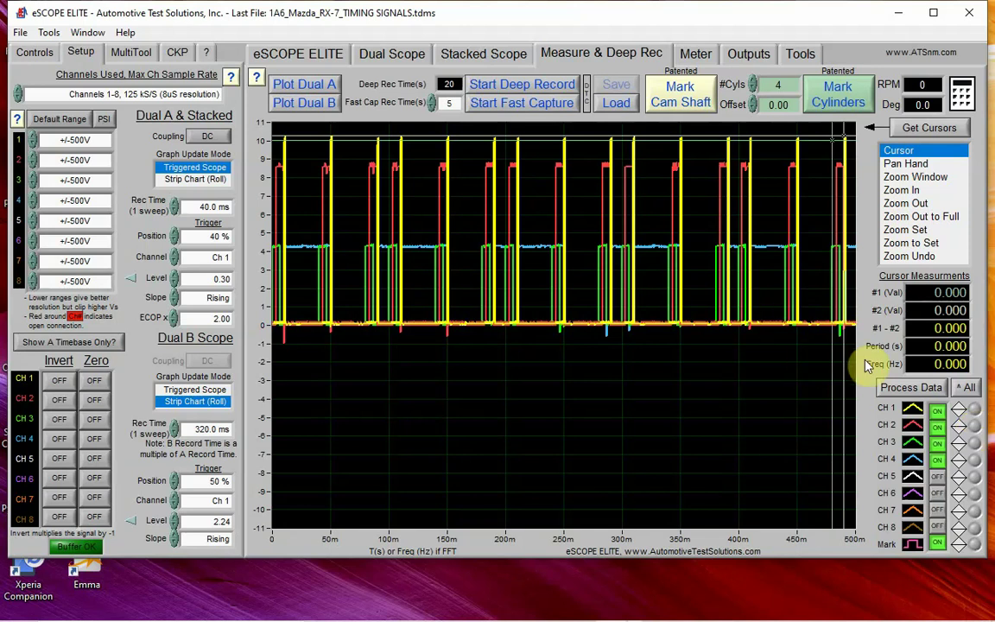
Apply channel 2's -10 offset twice, then zoom out to the full range.
click(896, 390)
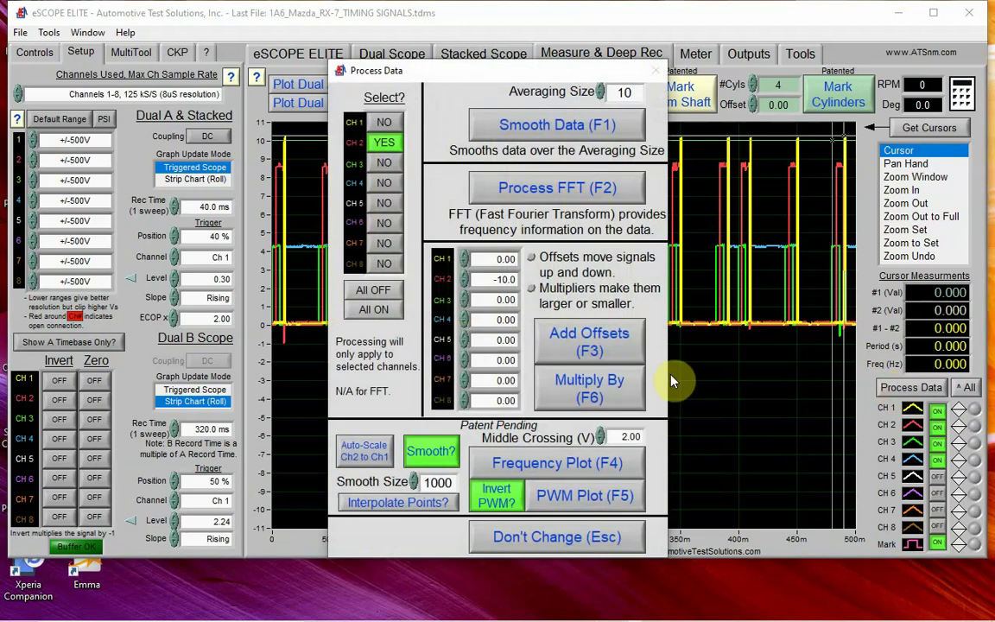
click(585, 338)
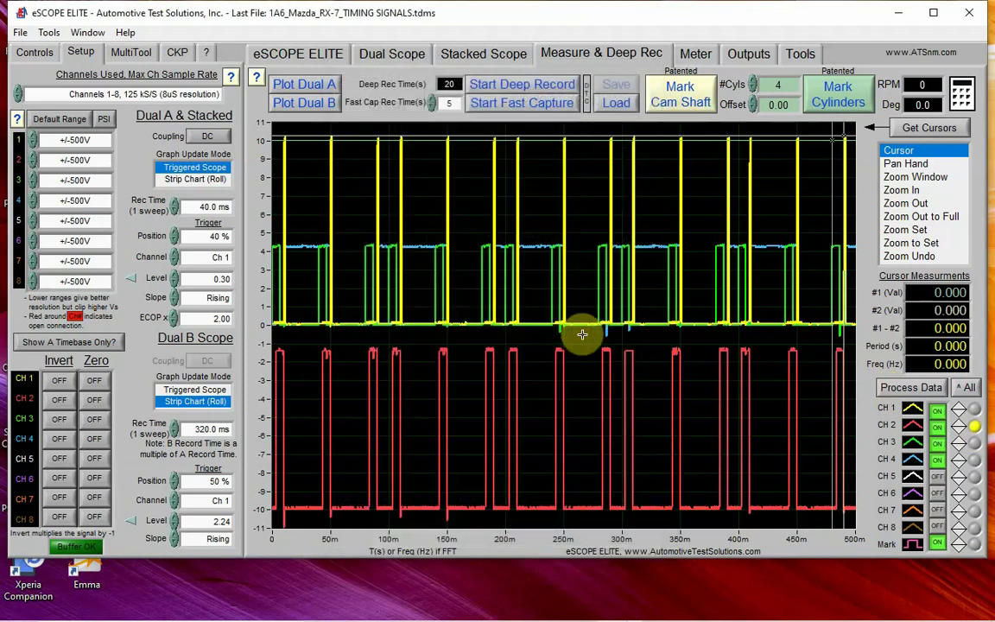
click(913, 388)
click(630, 350)
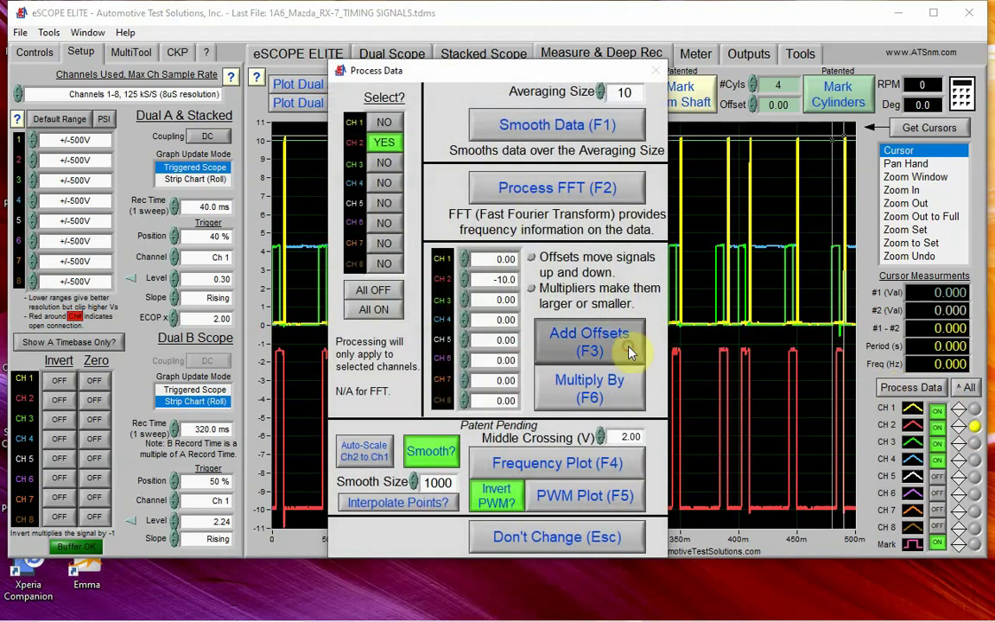
click(936, 216)
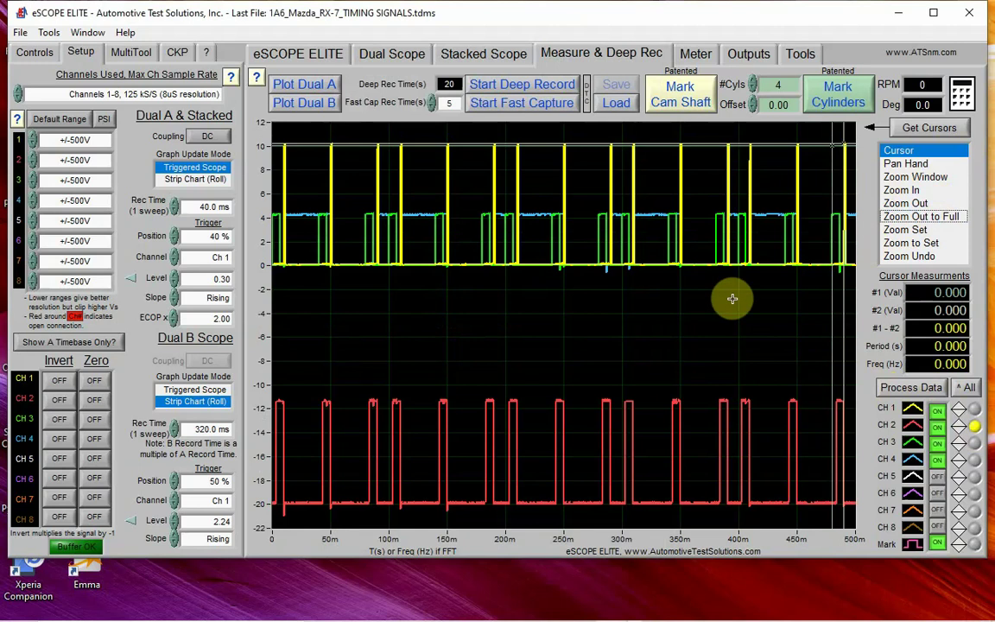
click(974, 428)
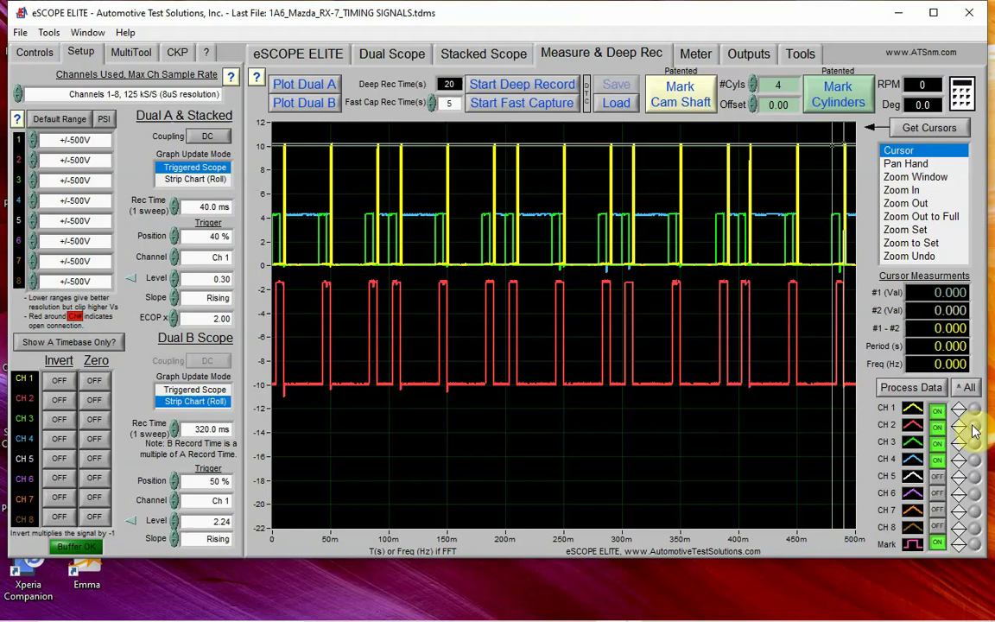